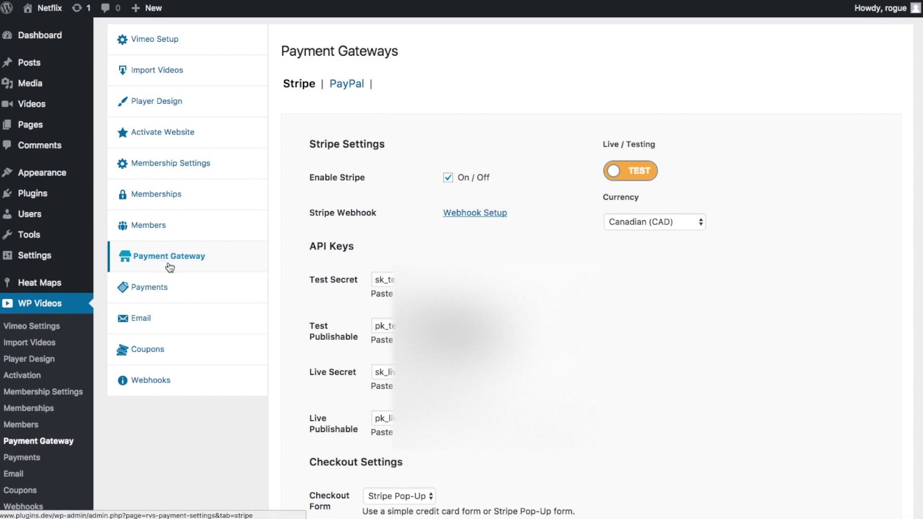
# - Switch to the WP Videos PayPal gateway tab and go through its SandBox and Live key fields
pyautogui.click(343, 89)
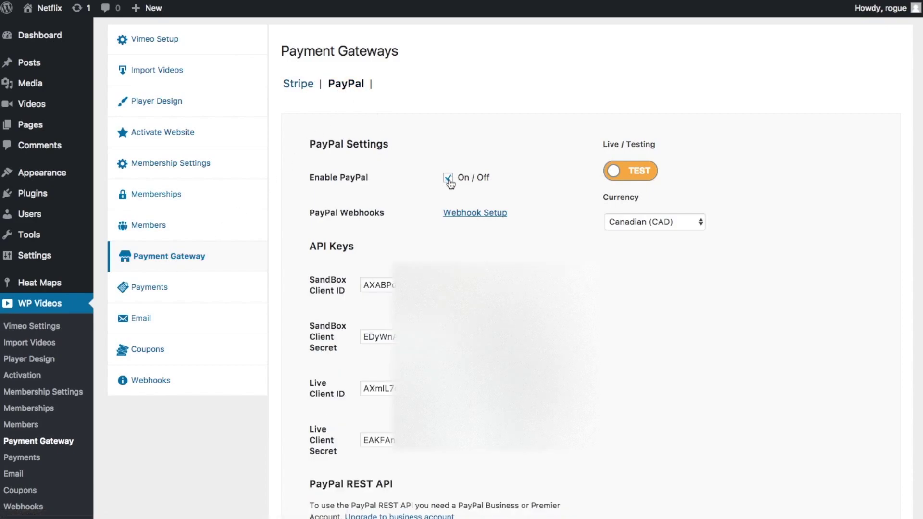
pyautogui.scroll(-3, 384, 207)
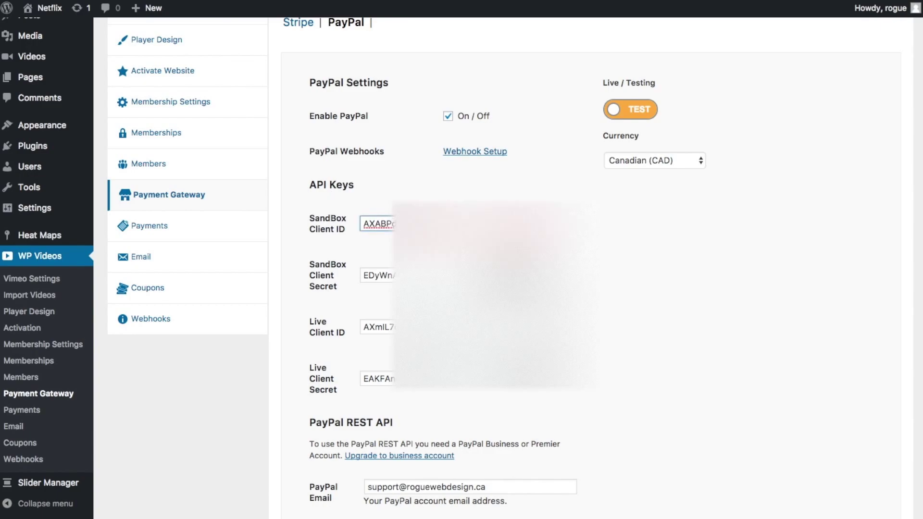
pyautogui.click(377, 275)
pyautogui.click(378, 327)
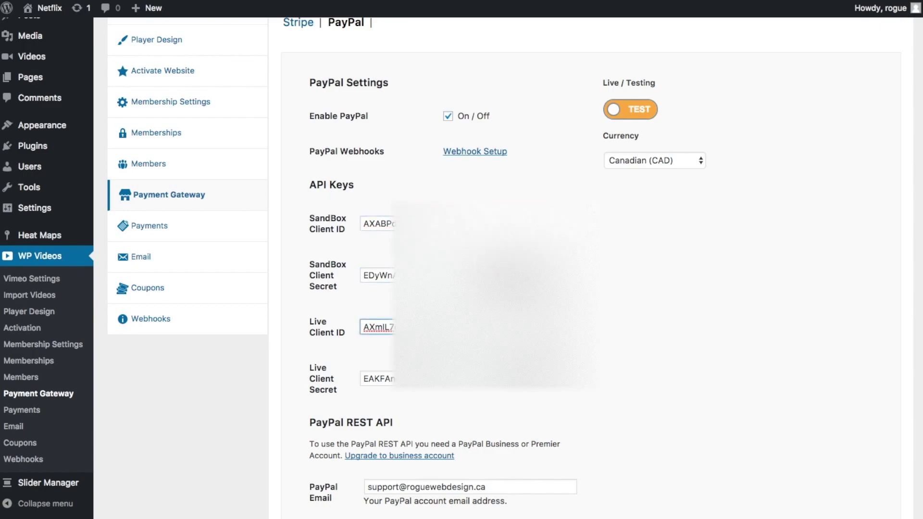
pyautogui.click(378, 379)
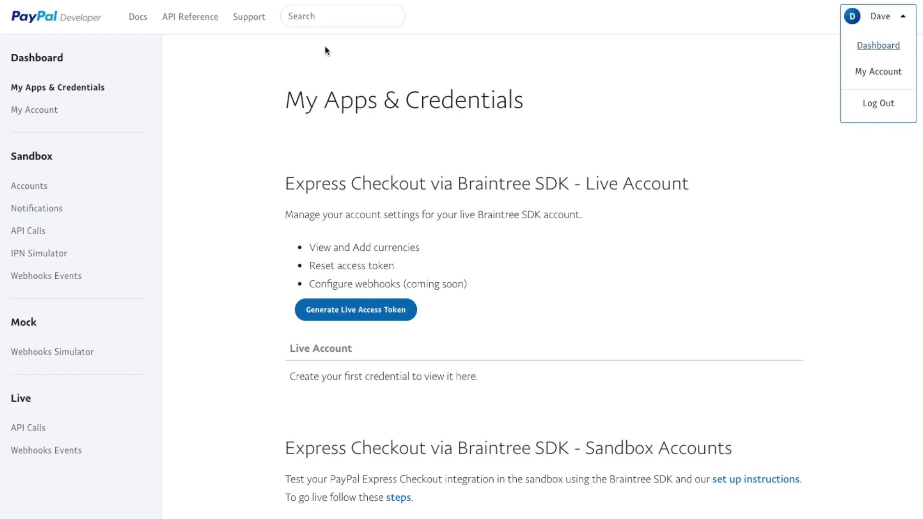
# - Go down to the REST API apps list in PayPal Developer and start a new app
pyautogui.click(613, 123)
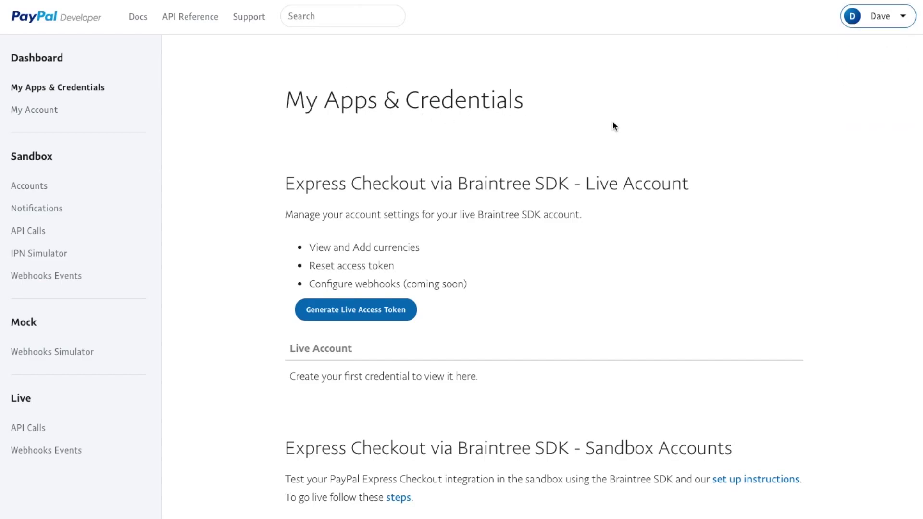
pyautogui.click(897, 24)
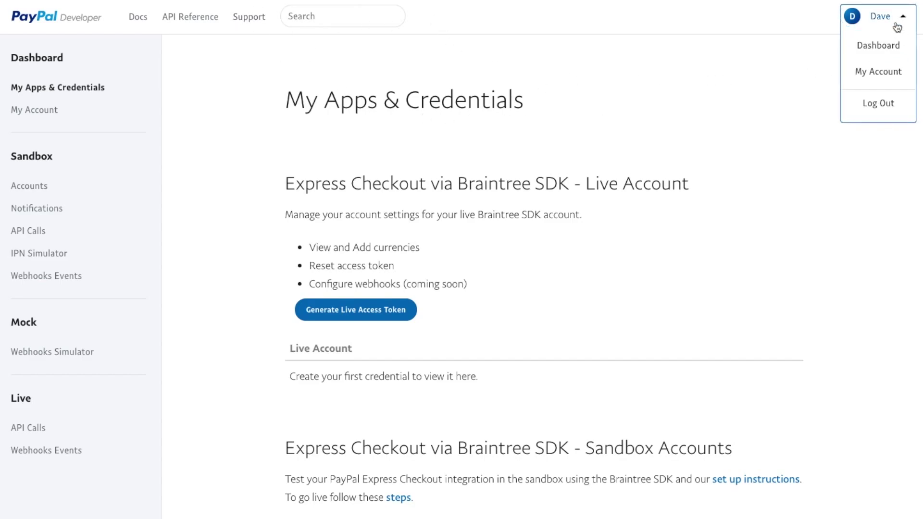
pyautogui.click(873, 47)
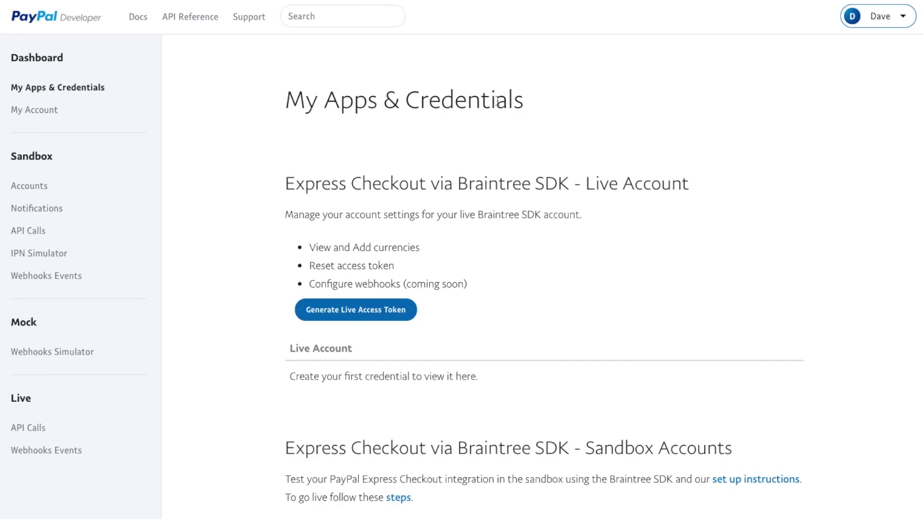
pyautogui.scroll(-10, 467, 158)
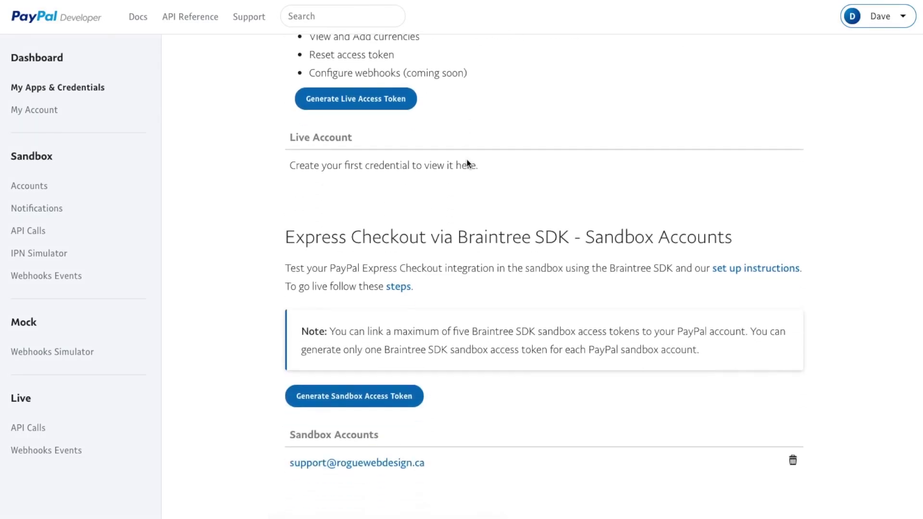
pyautogui.scroll(-1, 468, 161)
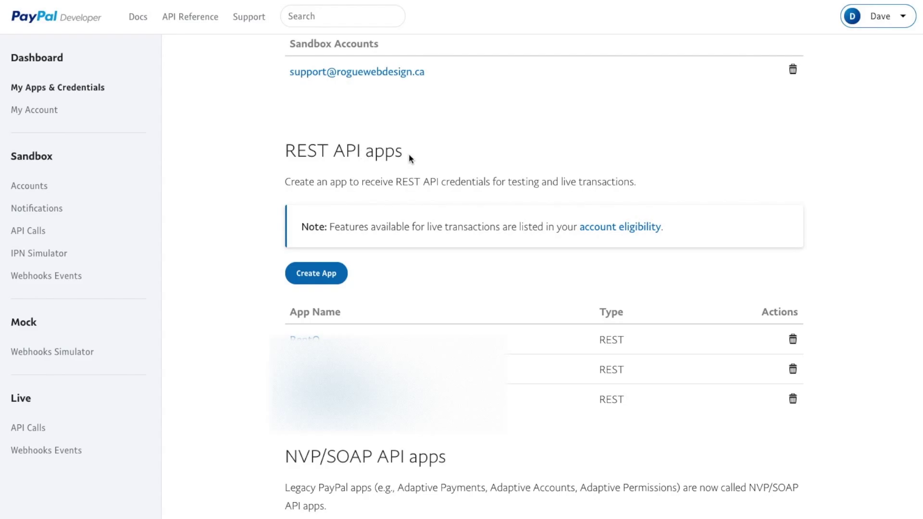
pyautogui.click(313, 274)
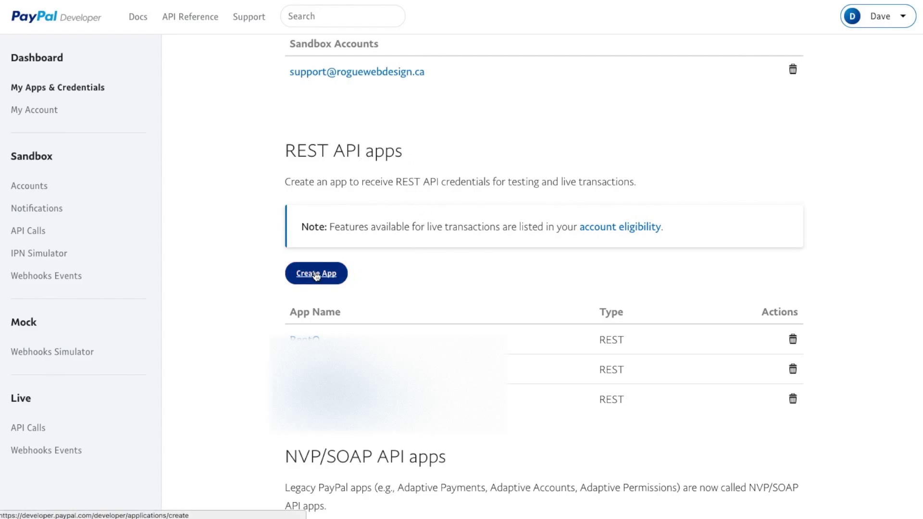
# - Create a REST app named 'WP Test' using the other Canadian sandbox developer account
pyautogui.click(345, 273)
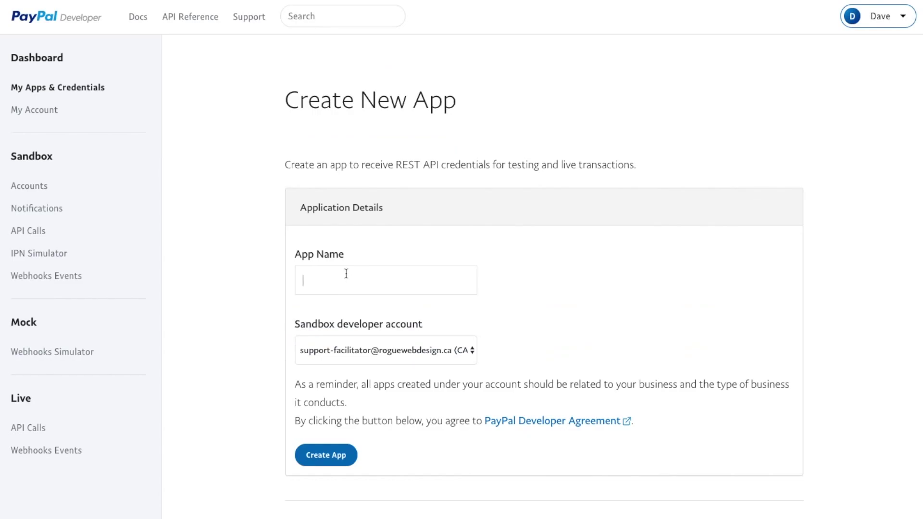
pyautogui.write('WP ')
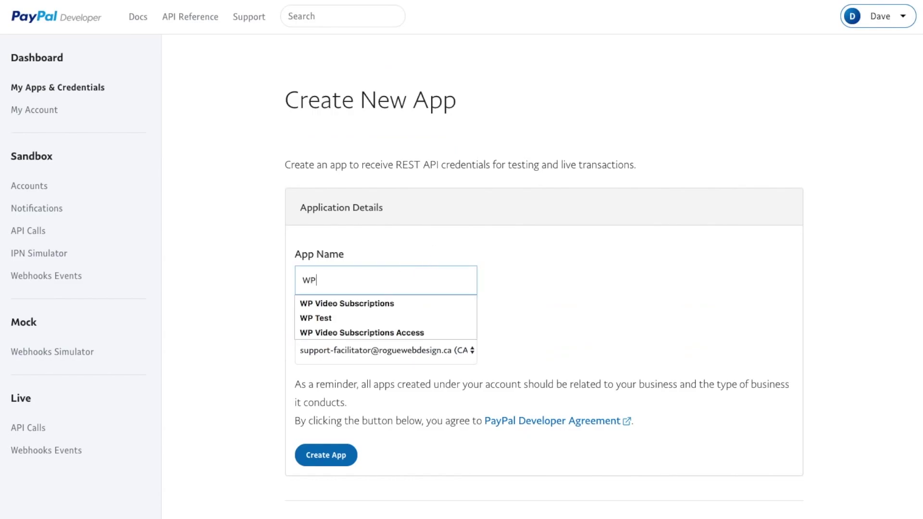
pyautogui.write('Test')
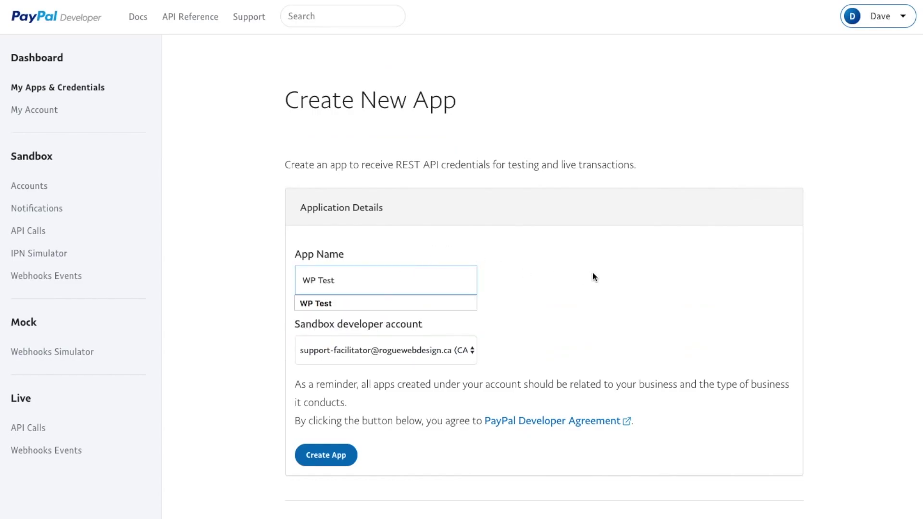
pyautogui.click(671, 276)
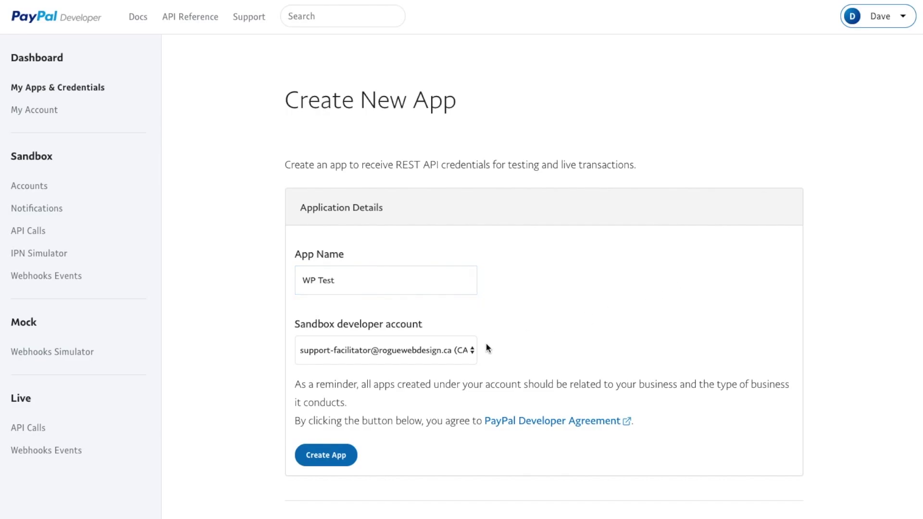
pyautogui.click(467, 351)
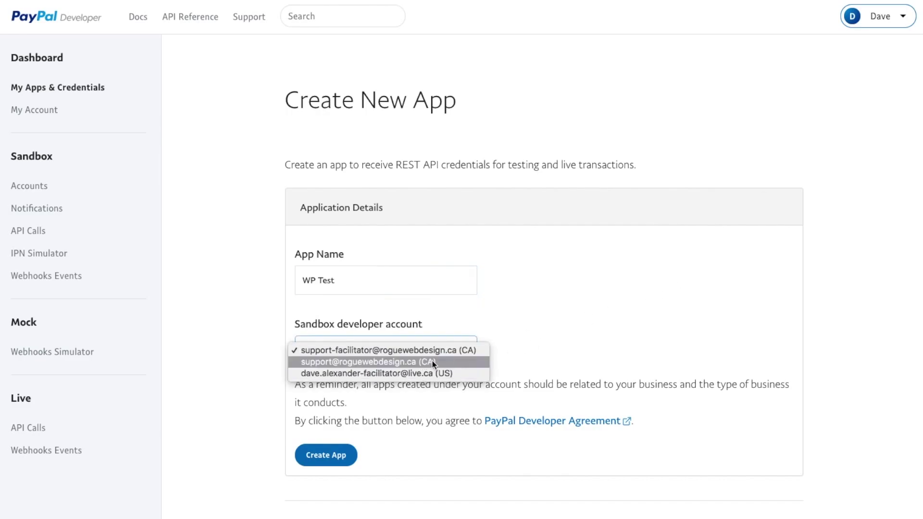
pyautogui.click(428, 366)
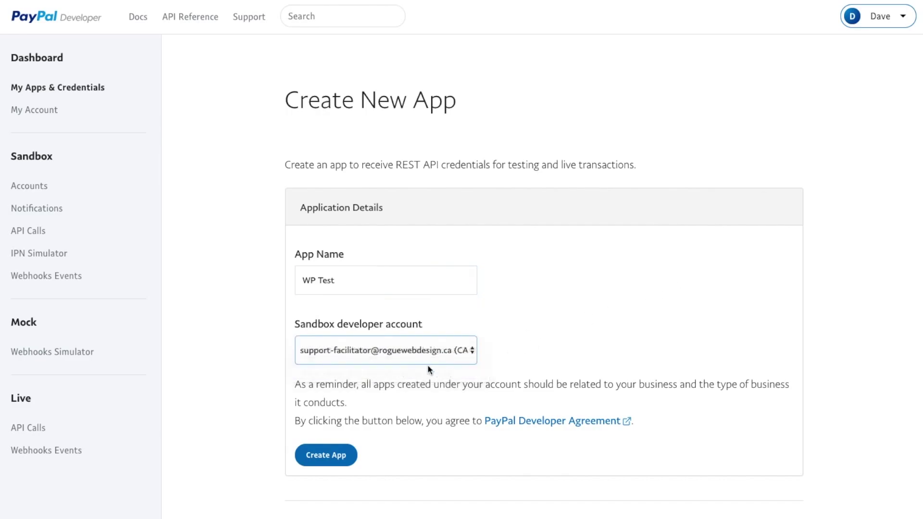
pyautogui.click(325, 457)
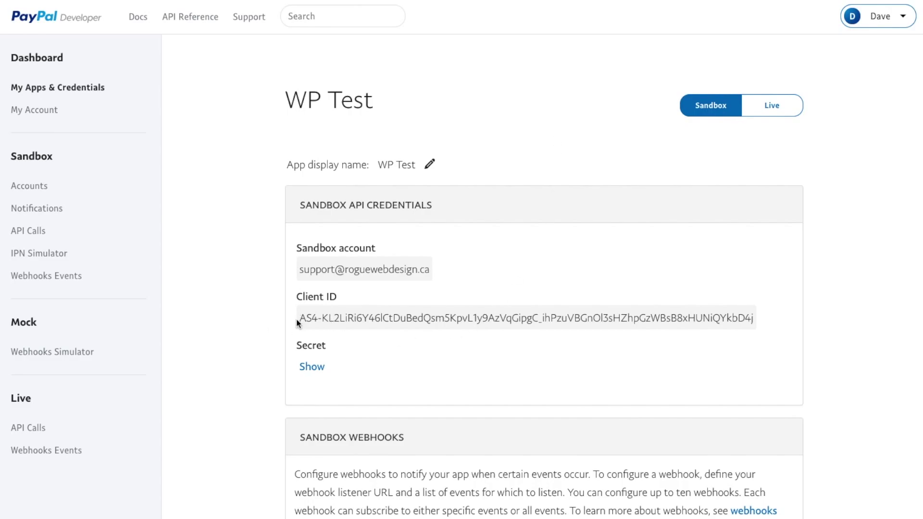
# - Copy the WP Test sandbox Client ID and Secret into WordPress's SandBox Client ID and Secret fields
pyautogui.moveTo(299, 319); pyautogui.dragTo(754, 318)
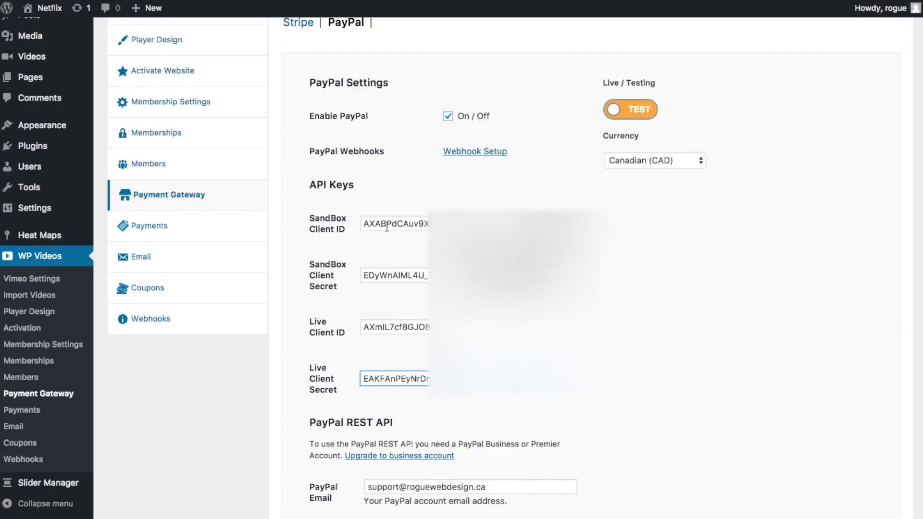
pyautogui.moveTo(363, 224); pyautogui.dragTo(736, 228)
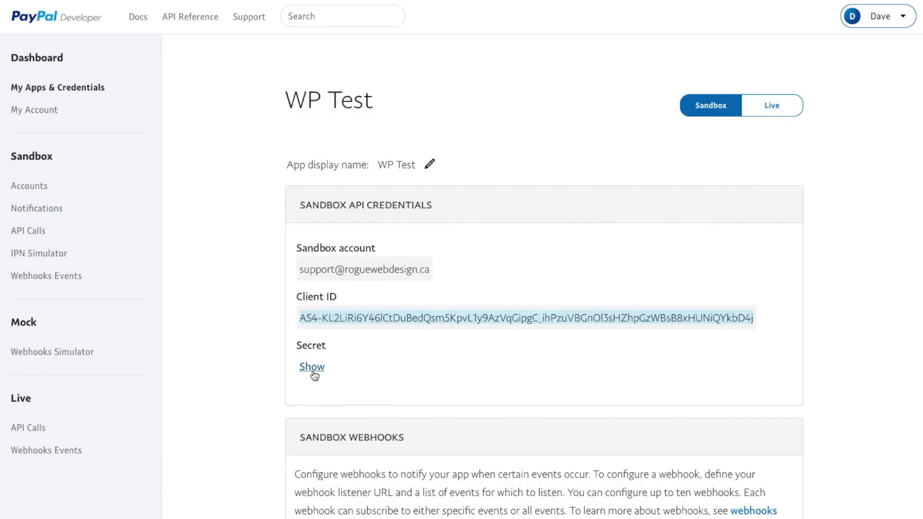
pyautogui.click(313, 371)
pyautogui.scroll(-2, 341, 371)
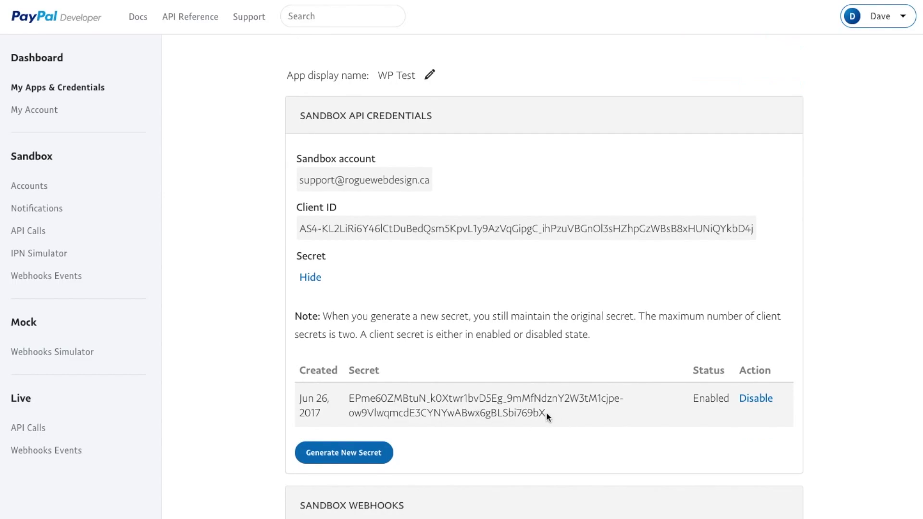
pyautogui.moveTo(548, 412); pyautogui.dragTo(350, 397)
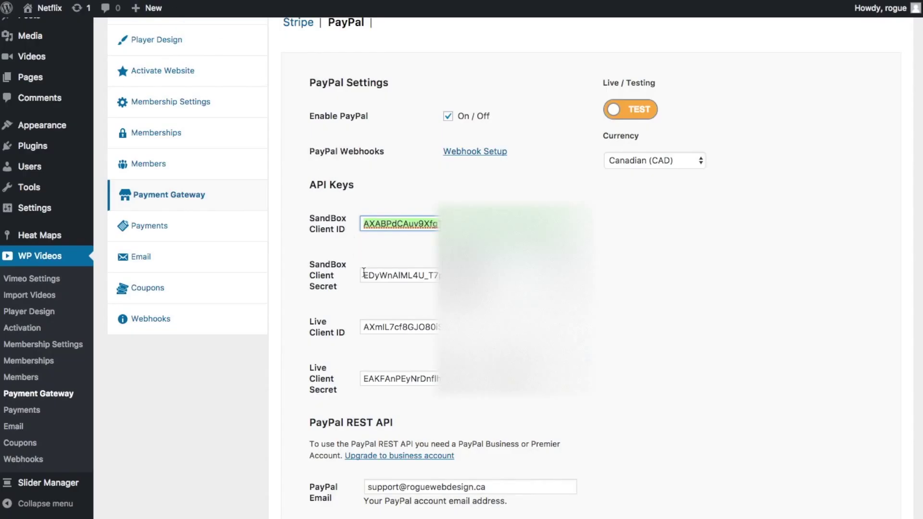
pyautogui.tripleClick(364, 273)
pyautogui.hotkey('ctrl', 'v')
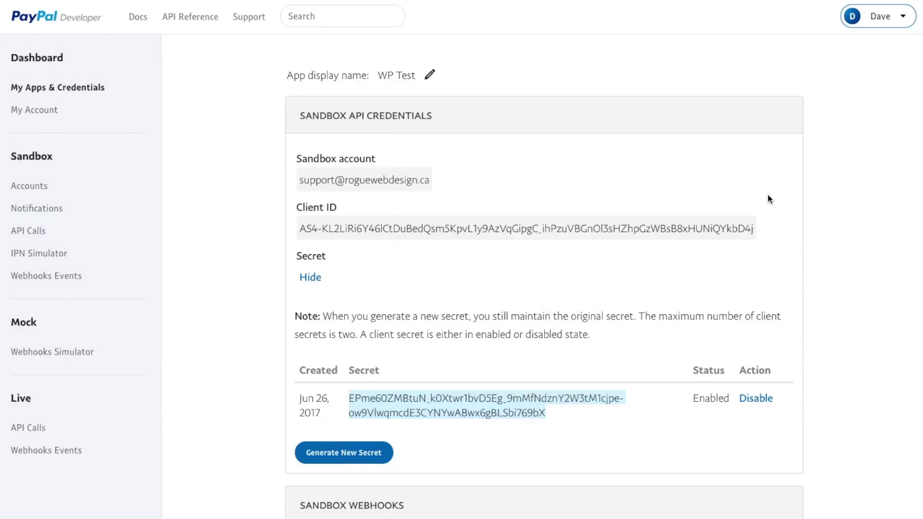
pyautogui.scroll(3, 769, 195)
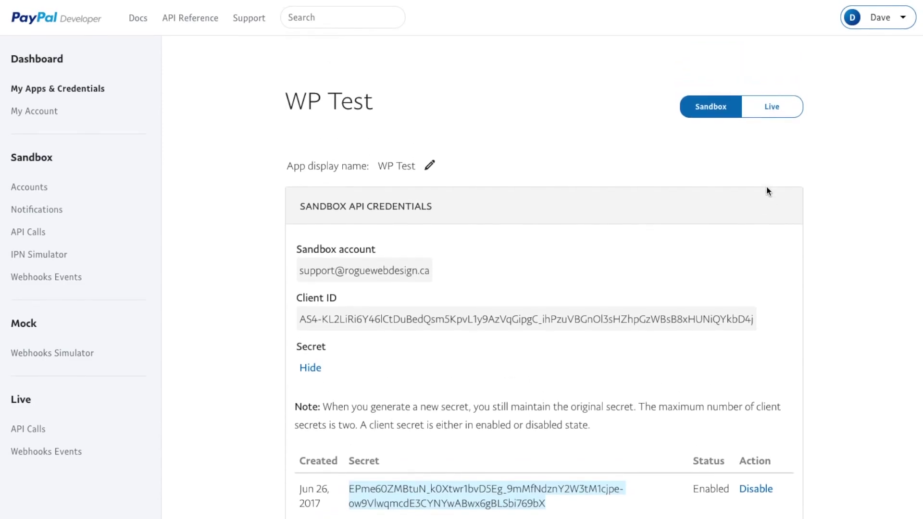
# - Paste the WP Test live Client ID into WordPress's Live Client ID field
pyautogui.click(771, 111)
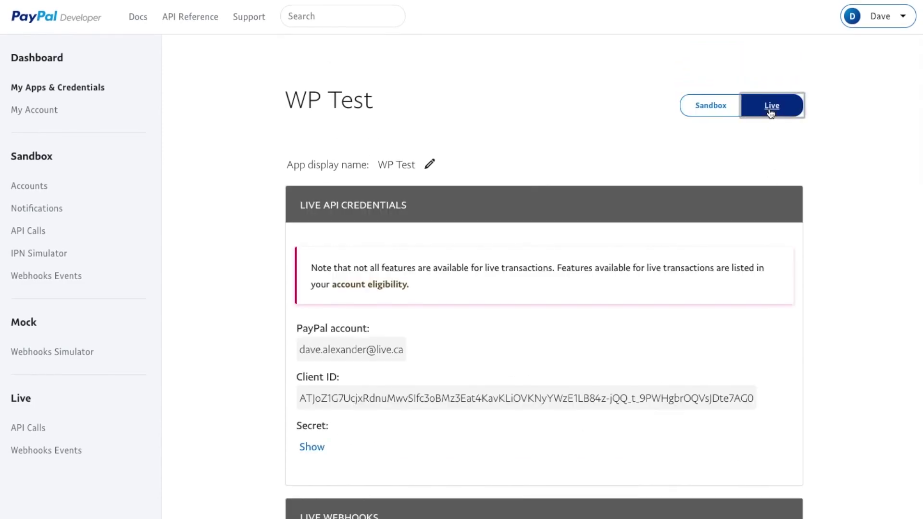
pyautogui.scroll(-3, 568, 227)
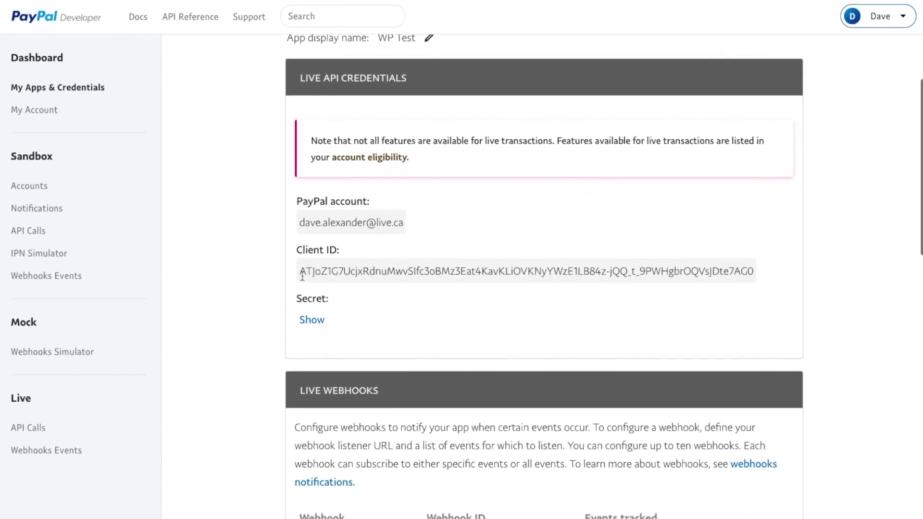
pyautogui.moveTo(303, 273); pyautogui.dragTo(756, 270)
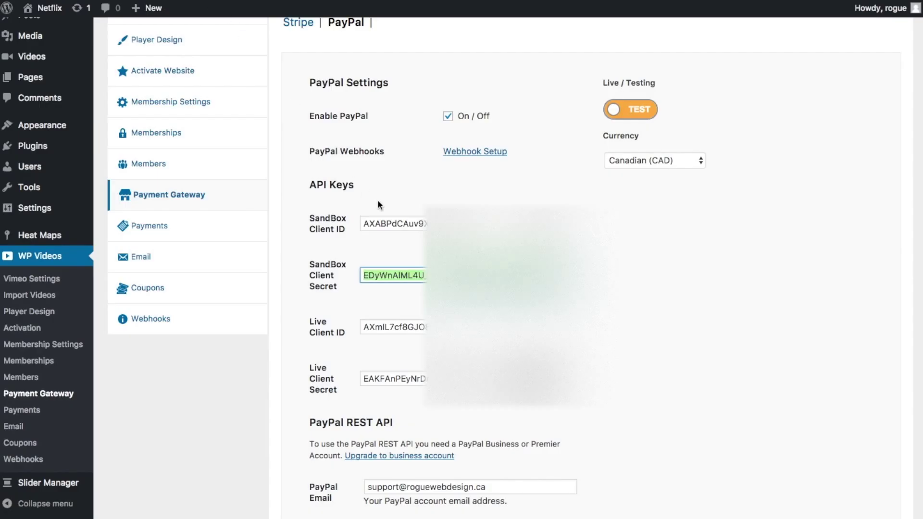
pyautogui.scroll(-2, 378, 201)
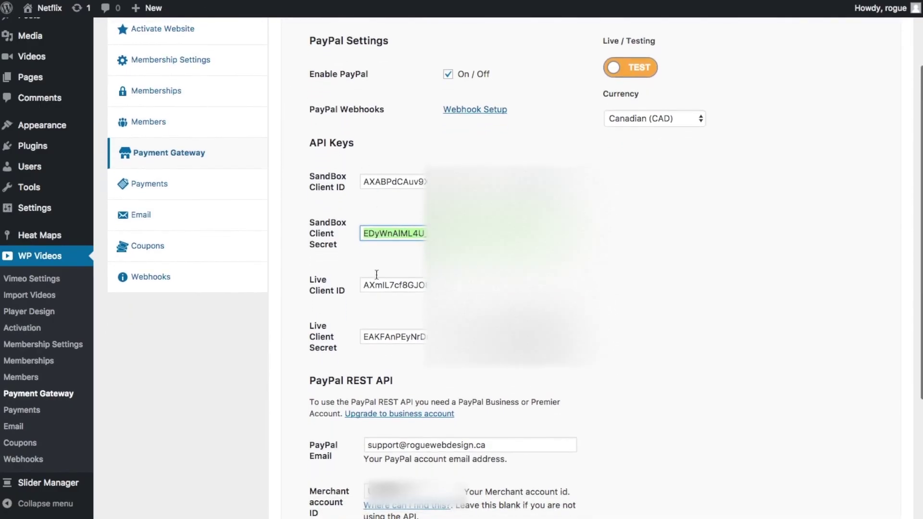
pyautogui.click(392, 272)
pyautogui.hotkey('ctrl', 'a')
pyautogui.hotkey('ctrl', 'v')
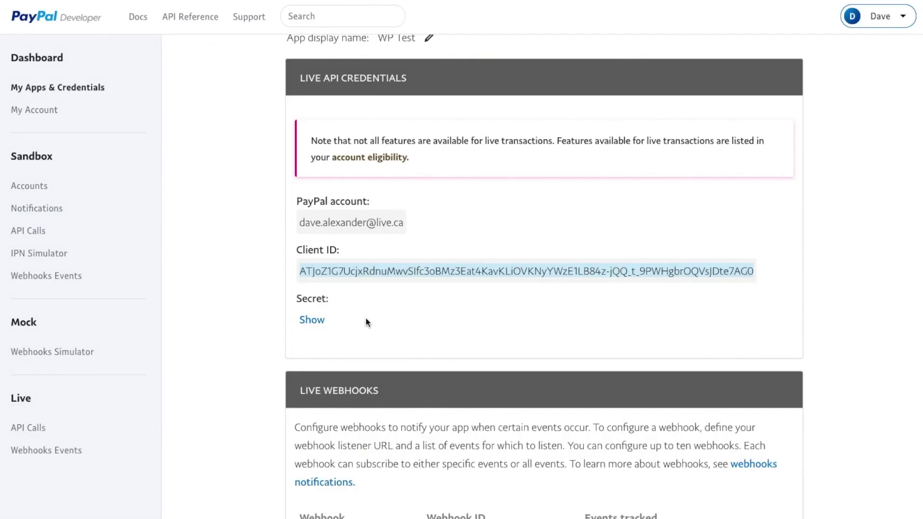
# - Reveal the WP Test app's live secret and select it for copying
pyautogui.click(312, 320)
pyautogui.scroll(-3, 452, 350)
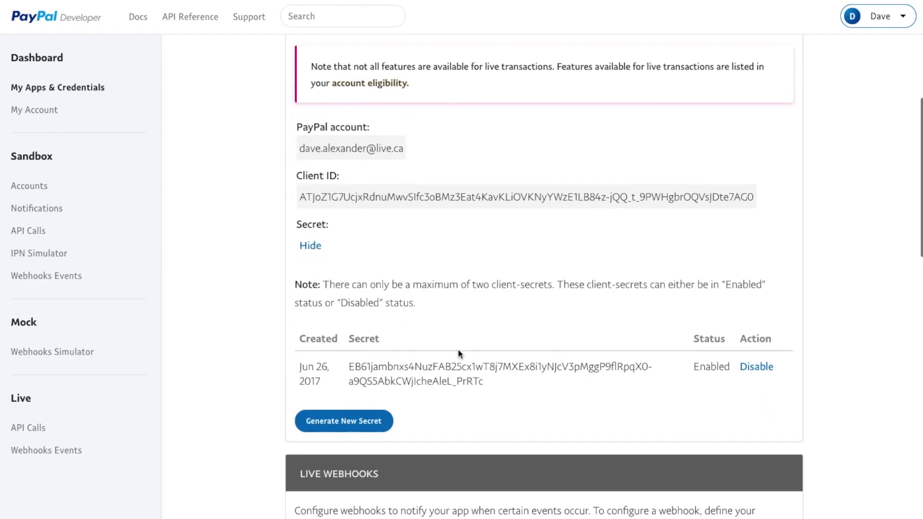
pyautogui.moveTo(482, 382); pyautogui.dragTo(352, 368)
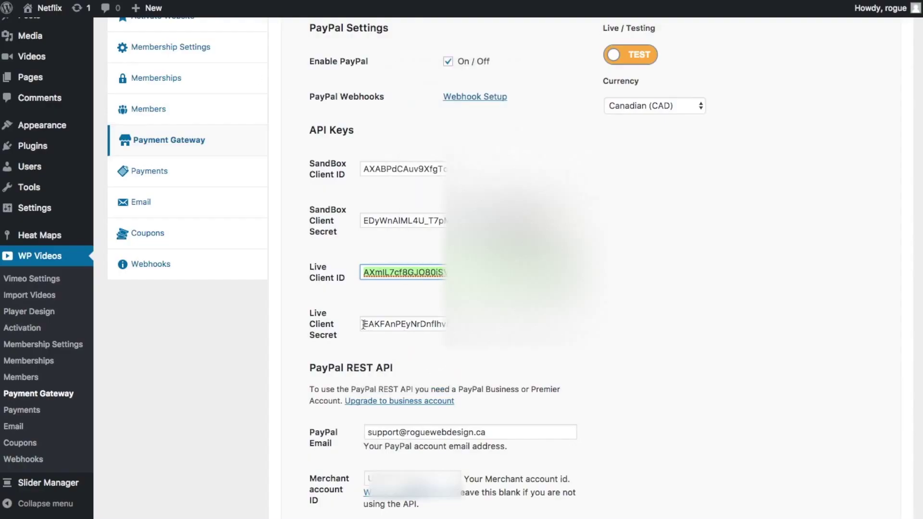
# - Replace the Live Client Secret value with the new live secret
pyautogui.click(364, 324)
pyautogui.hotkey('ctrl', 'a')
pyautogui.hotkey('ctrl', 'v')
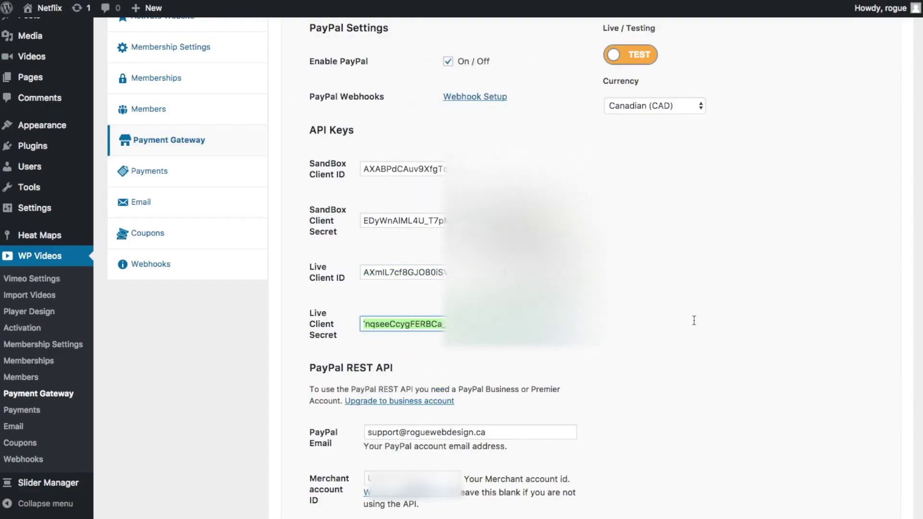
pyautogui.click(616, 326)
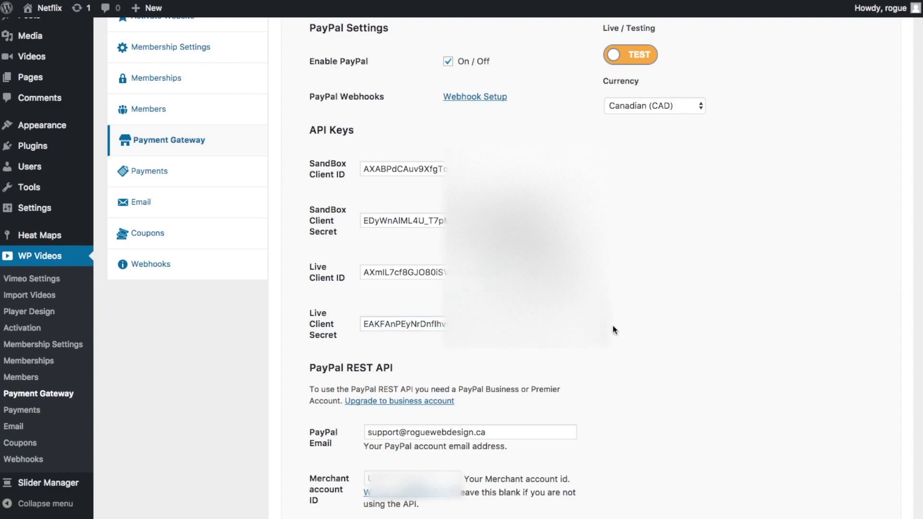
# - Save the PayPal gateway options in WP Videos
pyautogui.scroll(-3, 556, 348)
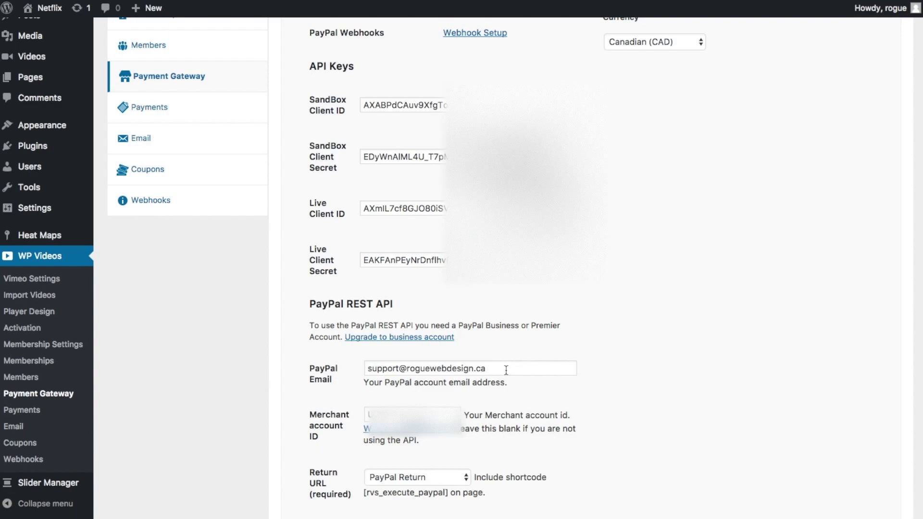
pyautogui.scroll(-3, 589, 366)
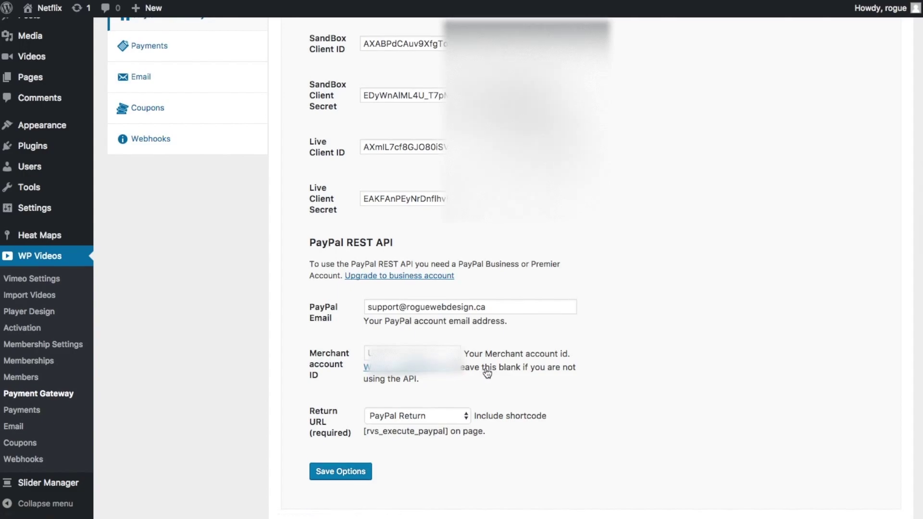
pyautogui.scroll(-3, 455, 374)
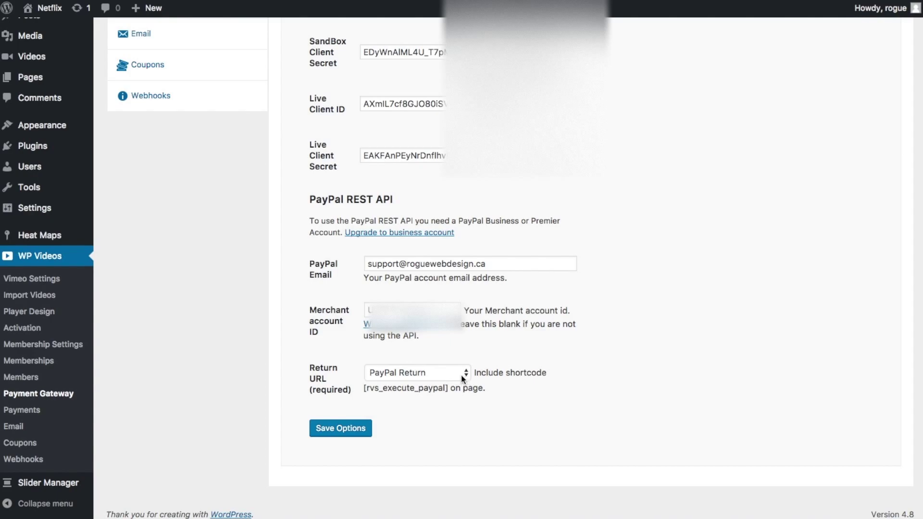
pyautogui.moveTo(448, 389); pyautogui.dragTo(364, 392)
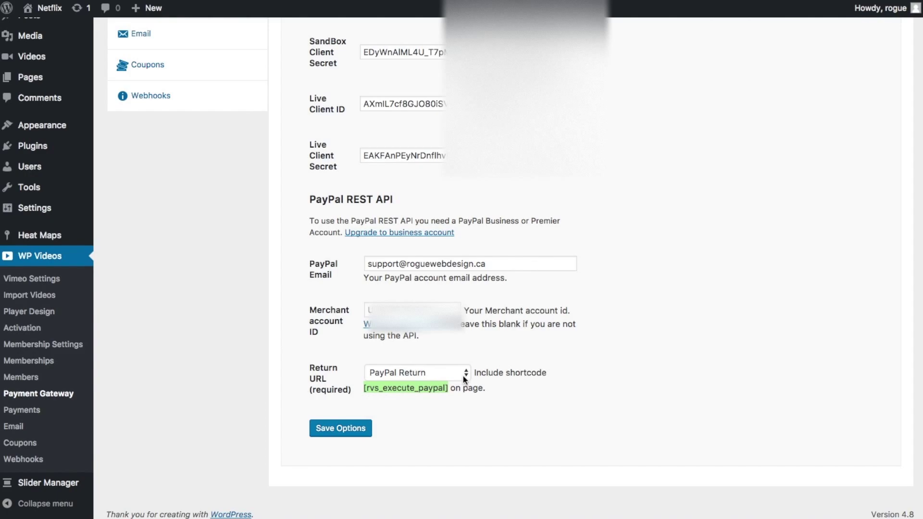
pyautogui.click(473, 414)
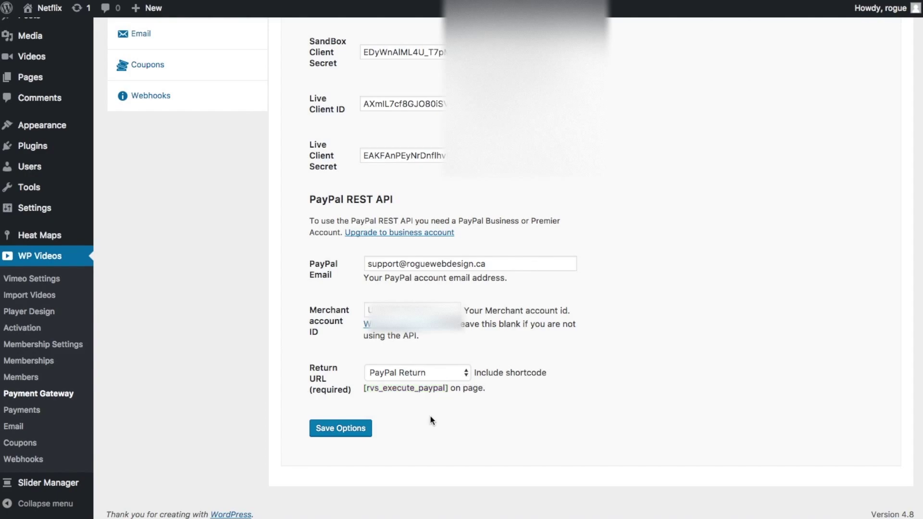
pyautogui.click(338, 430)
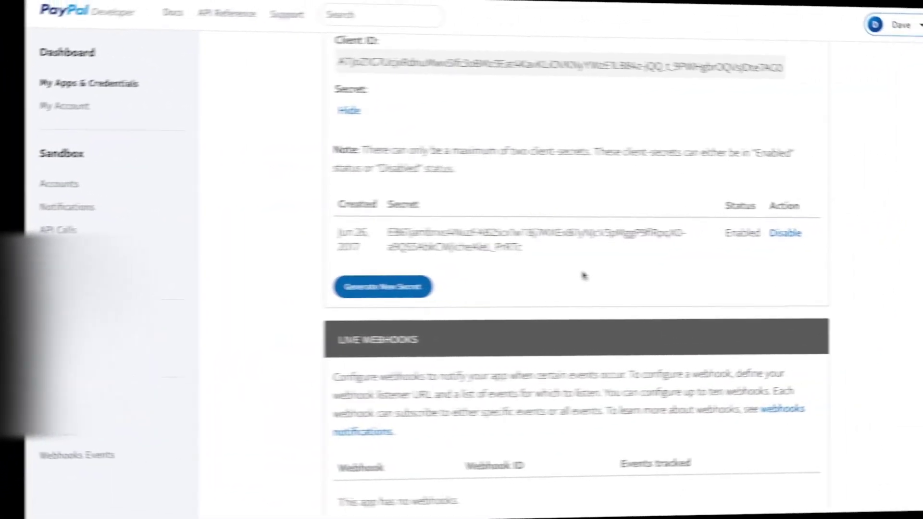
# - Uncheck Invoicing and Payouts in the WP Test live app settings
pyautogui.scroll(5, 544, 271)
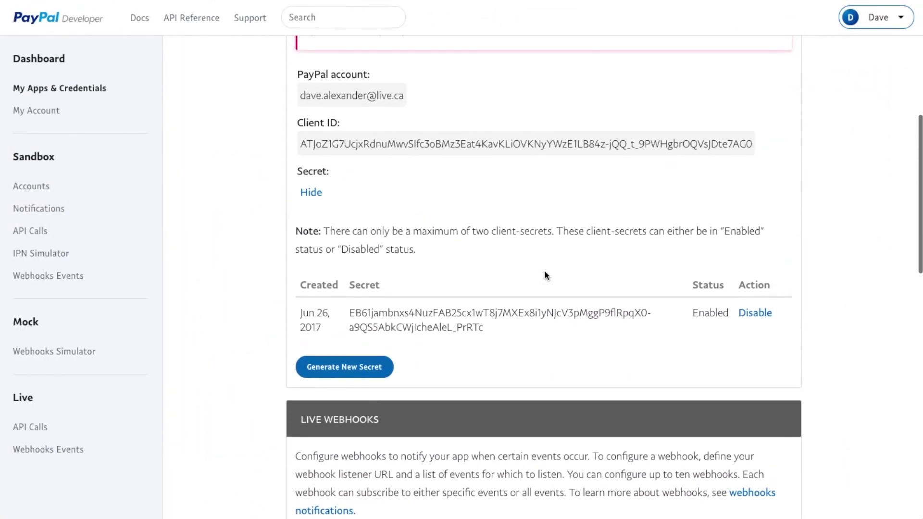
pyautogui.scroll(-10, 545, 274)
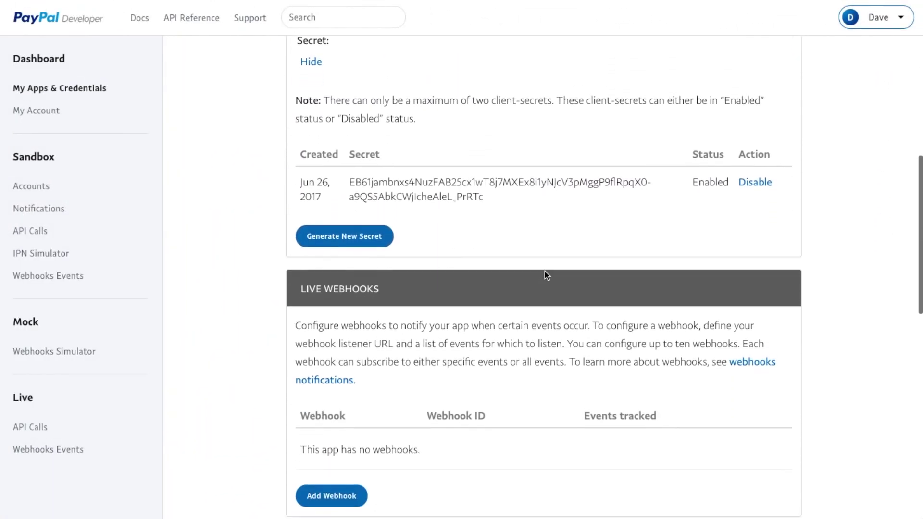
pyautogui.scroll(-3, 545, 271)
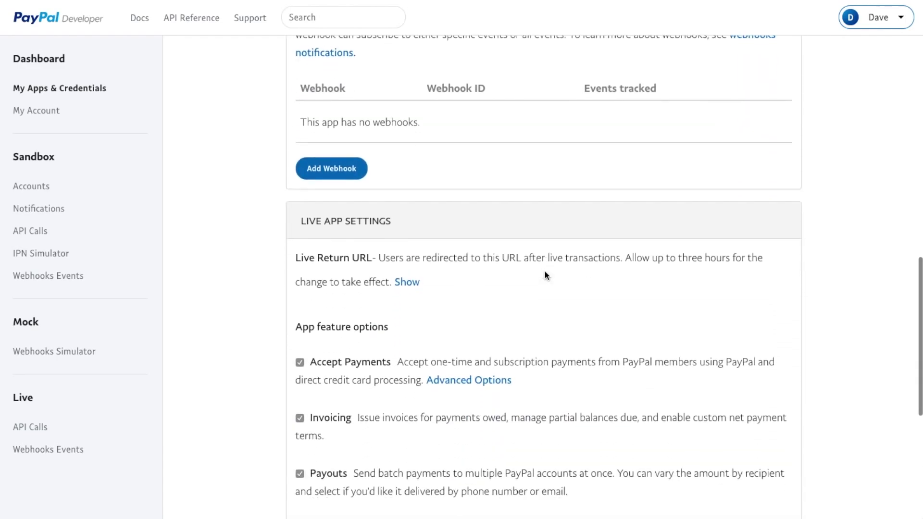
pyautogui.scroll(10, 544, 271)
pyautogui.scroll(-12, 545, 273)
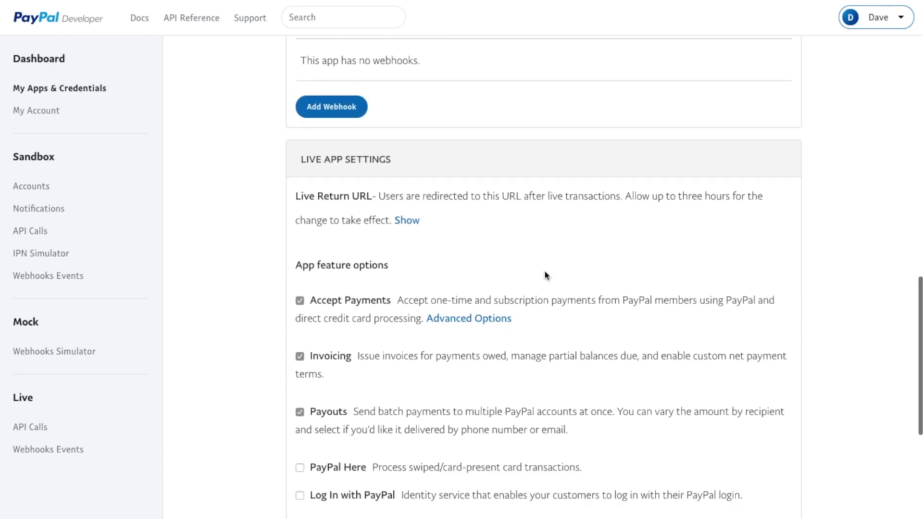
pyautogui.scroll(1, 544, 271)
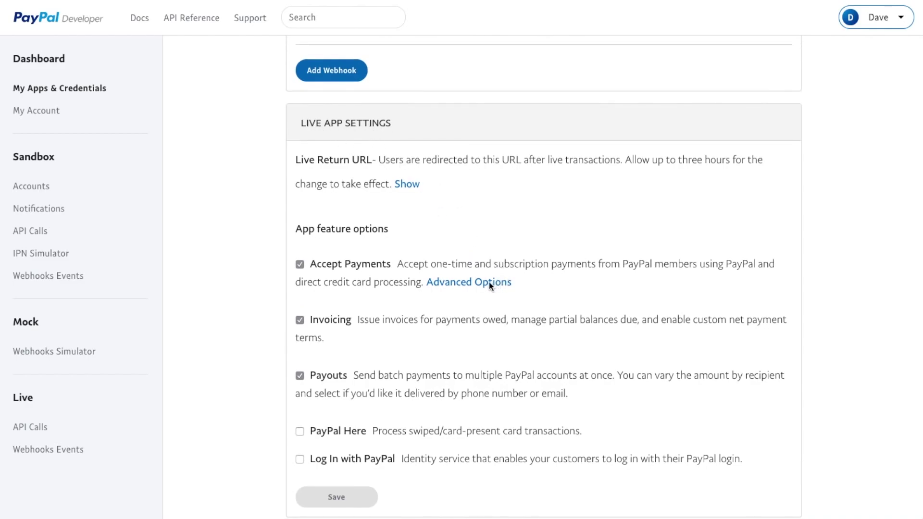
pyautogui.click(298, 322)
pyautogui.click(300, 376)
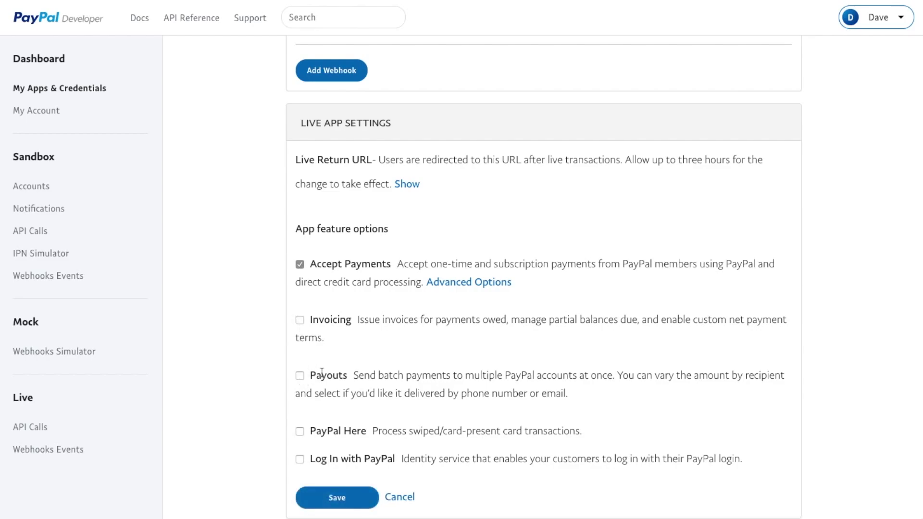
# - Turn off Future Payments under Advanced Options, keeping Billing agreements enabled
pyautogui.click(449, 283)
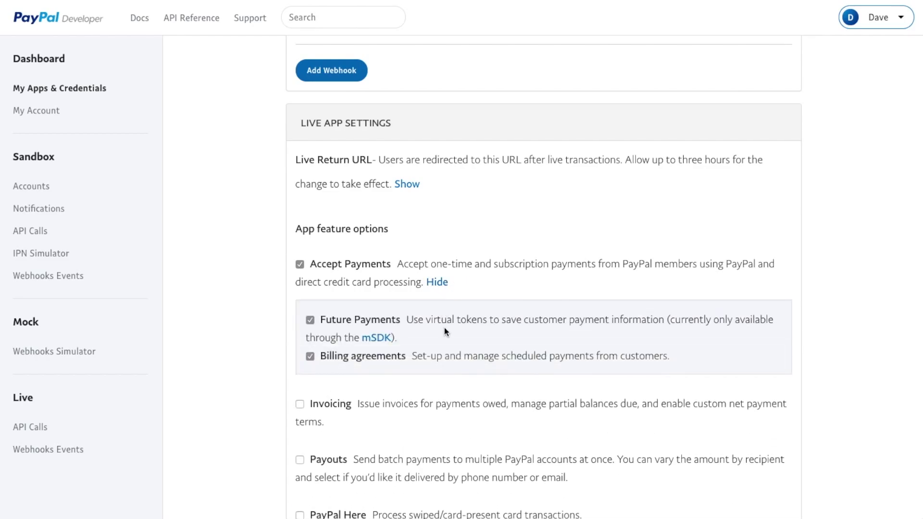
pyautogui.click(309, 325)
pyautogui.scroll(-1, 373, 362)
pyautogui.scroll(-3, 373, 361)
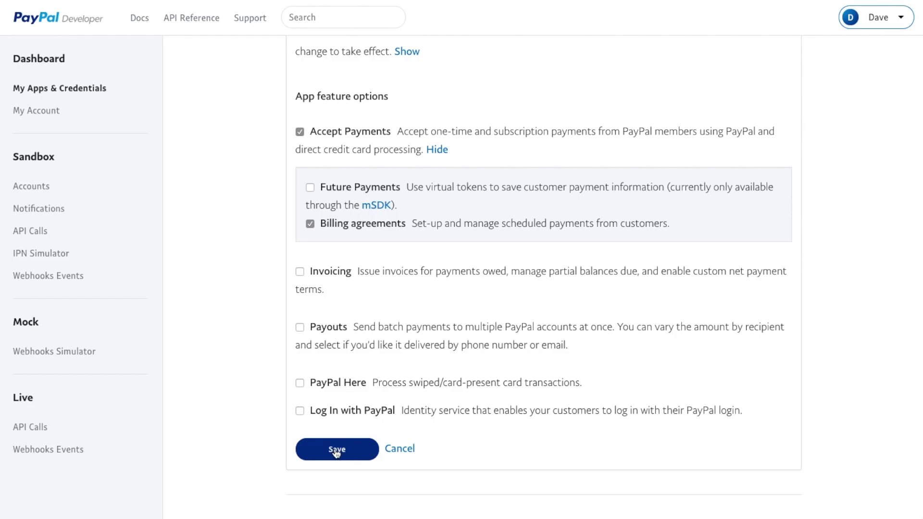
pyautogui.scroll(8, 500, 414)
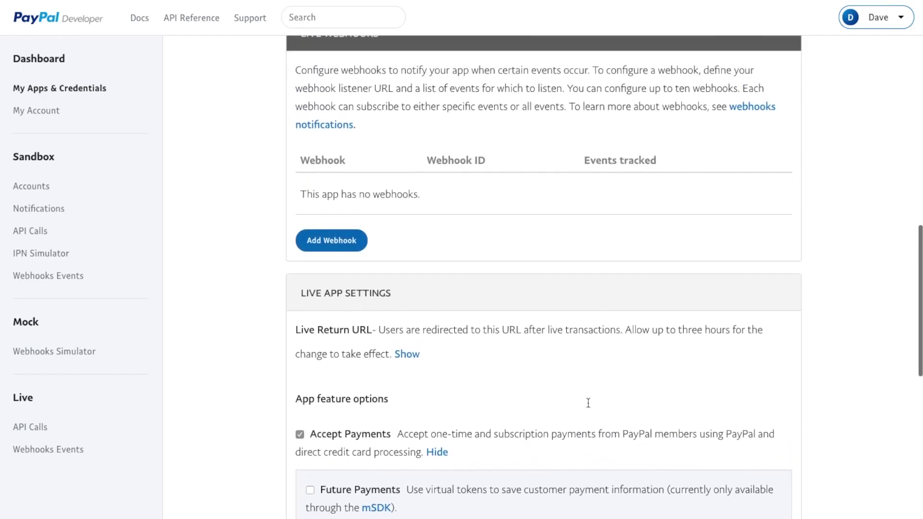
pyautogui.scroll(12, 512, 305)
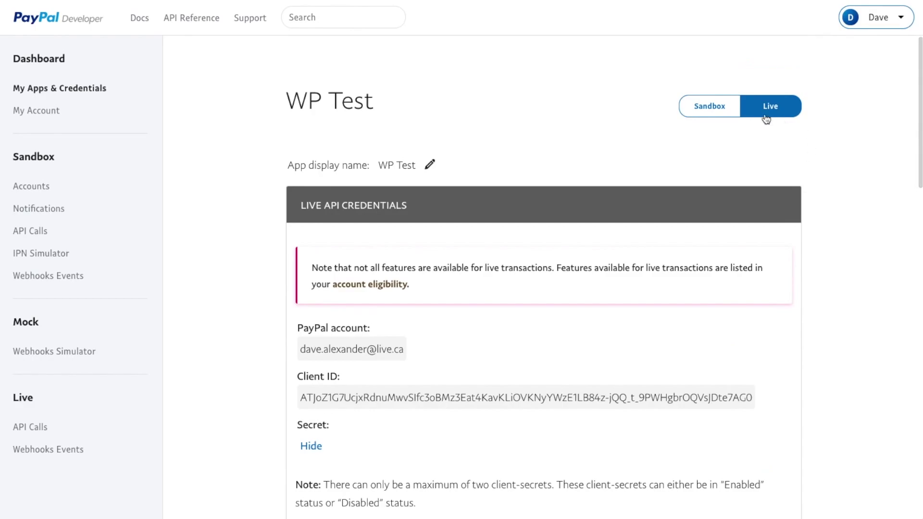
# - Uncheck Invoicing and Payouts in the WP Test sandbox app settings
pyautogui.click(715, 109)
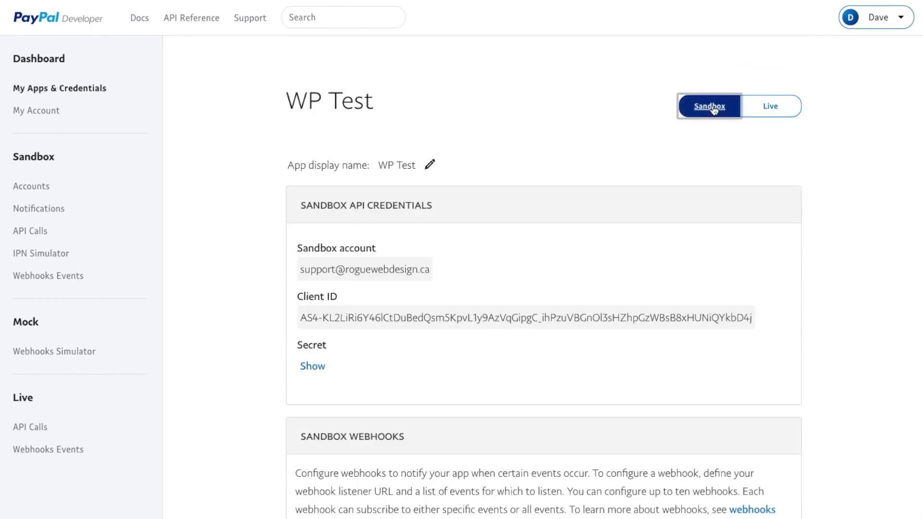
pyautogui.scroll(-11, 536, 201)
pyautogui.scroll(-3, 466, 261)
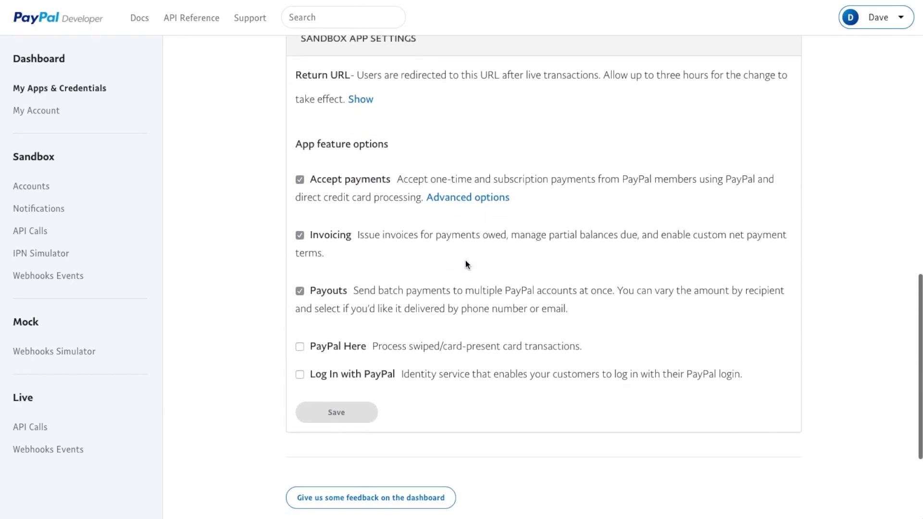
pyautogui.scroll(2, 466, 261)
pyautogui.scroll(-1, 466, 261)
pyautogui.moveTo(417, 92); pyautogui.dragTo(295, 83)
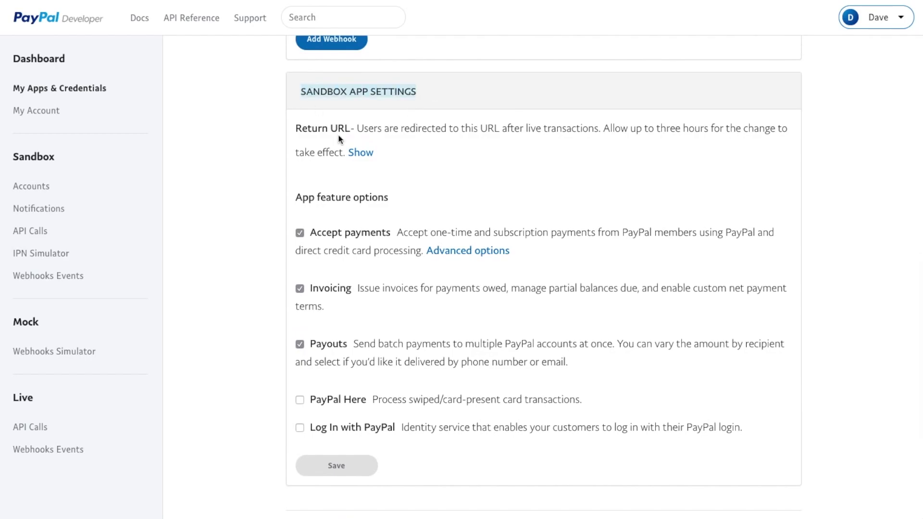
pyautogui.click(300, 288)
pyautogui.click(301, 346)
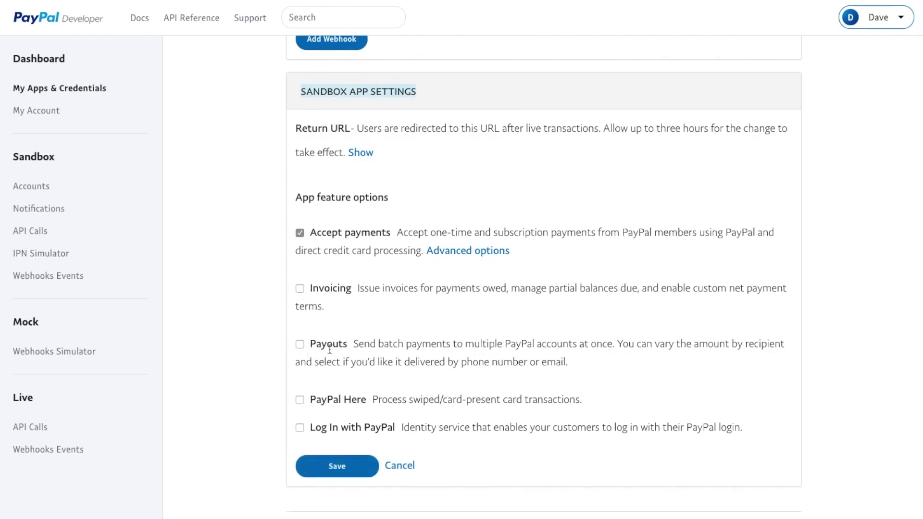
# - Turn off sandbox Future Payments under Advanced Options, leaving Billing agreements on
pyautogui.click(465, 254)
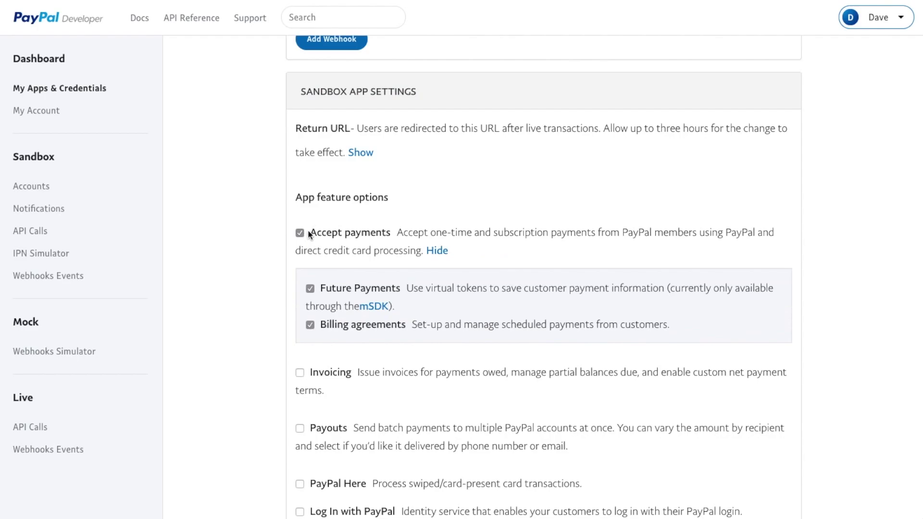
pyautogui.click(310, 289)
pyautogui.scroll(-4, 414, 330)
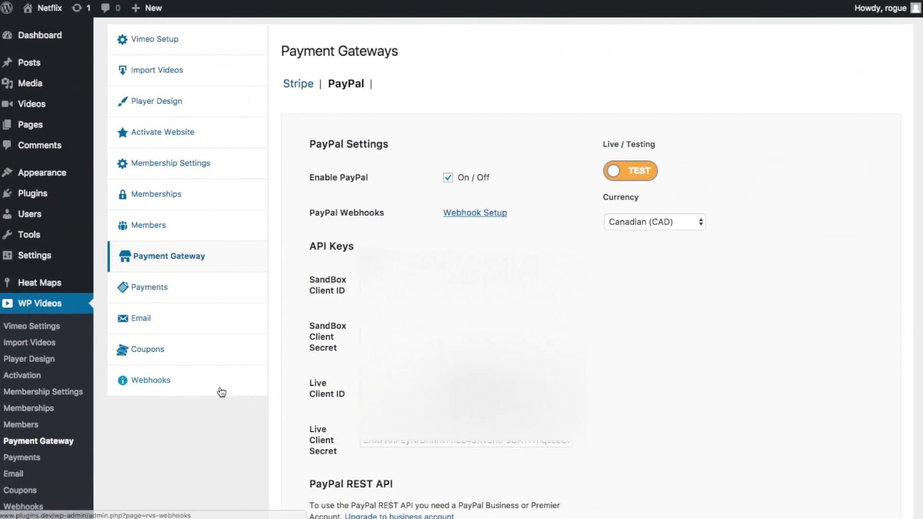
pyautogui.click(192, 388)
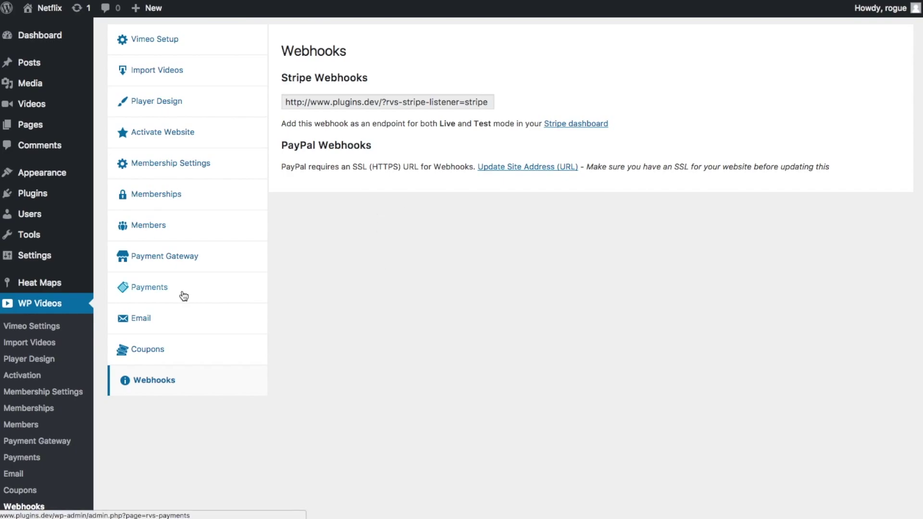
pyautogui.click(153, 290)
pyautogui.click(190, 268)
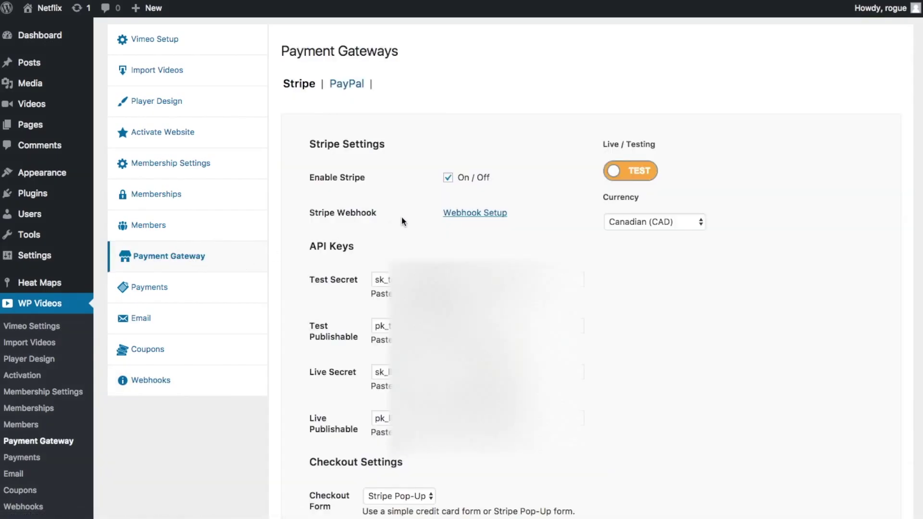
pyautogui.click(360, 93)
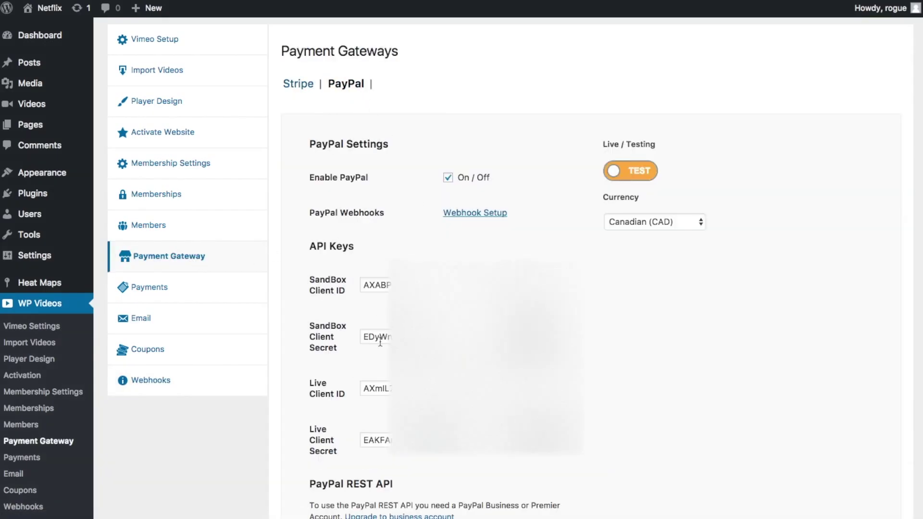